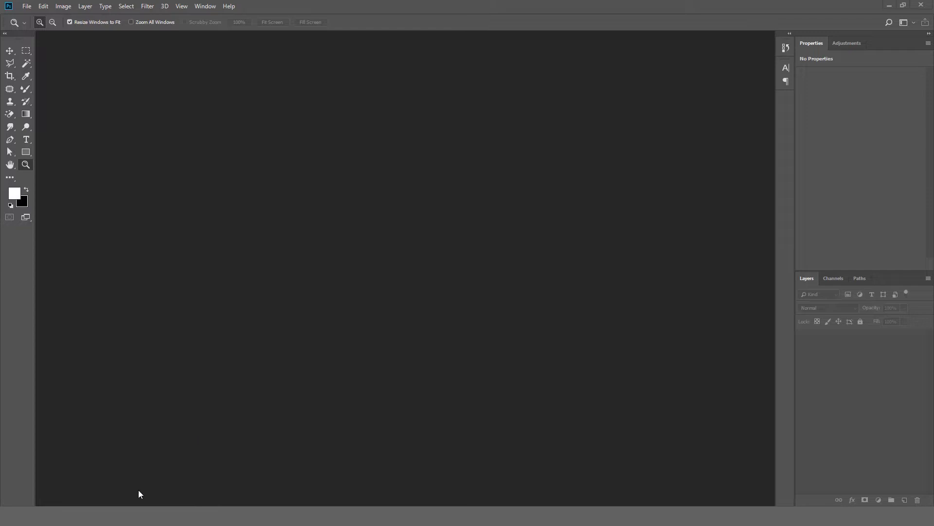
- Open workstation-336369.jpg from the Photoshop Tutorial 02 folder as a new document
key("alt+Tab")
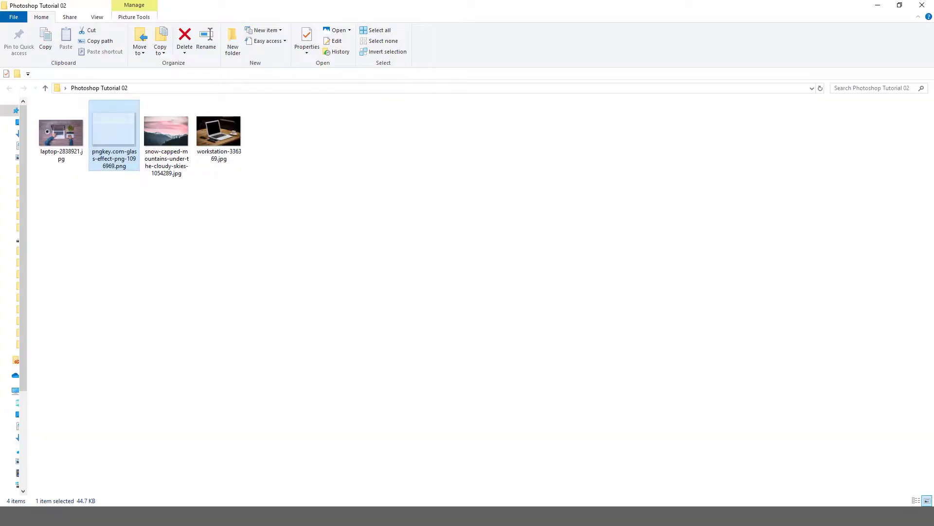
key("alt+Tab")
key("alt+Tab")
left_click(221, 140)
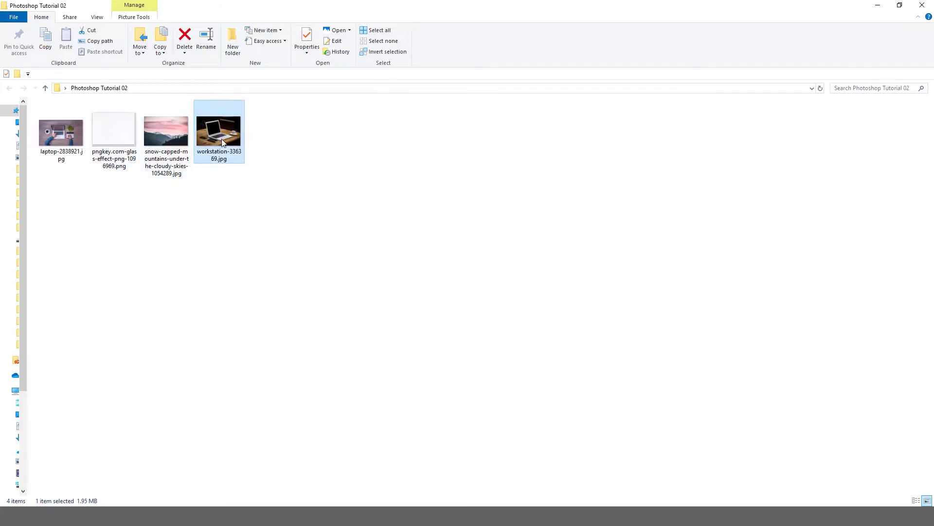
left_click_drag(221, 140, 350, 297)
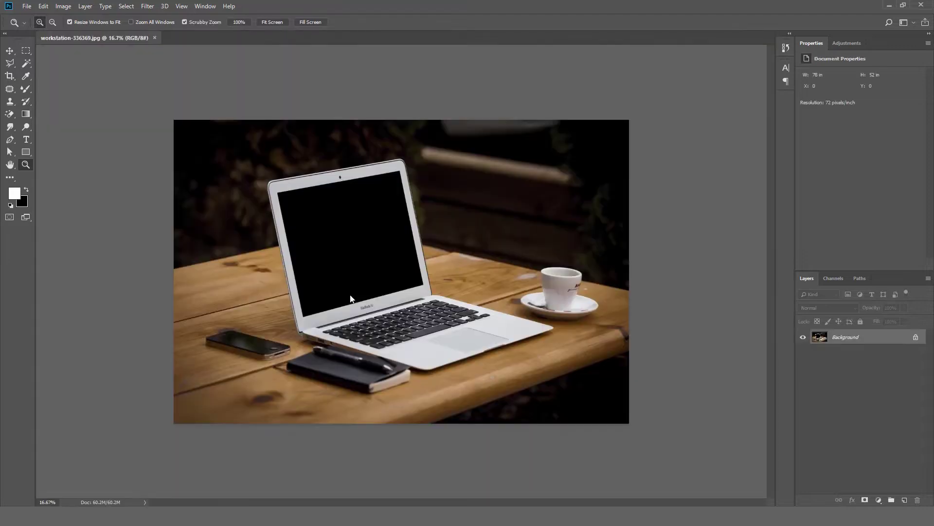
- Draw a white rectangle about 1945 by 1483 px and move its upper-left corner to the laptop screen's upper-left corner
left_click_drag(333, 241, 319, 273)
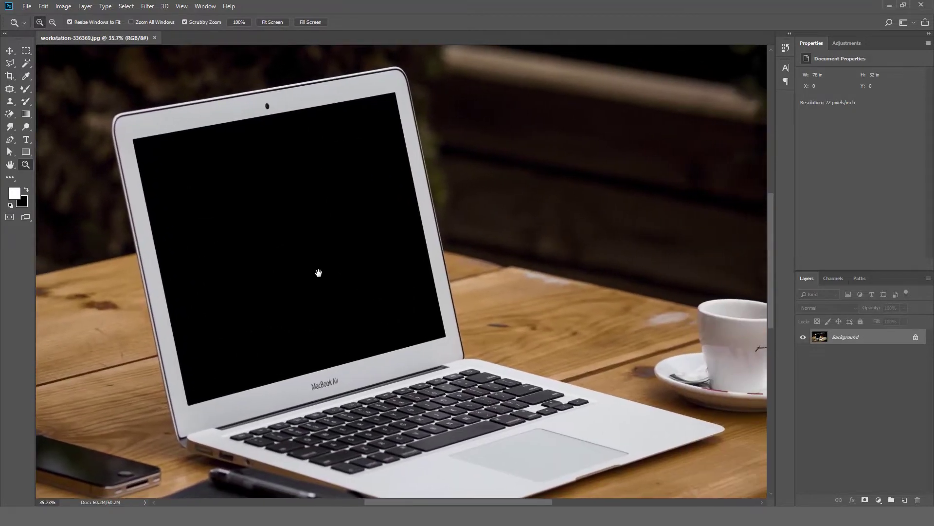
left_click(26, 152)
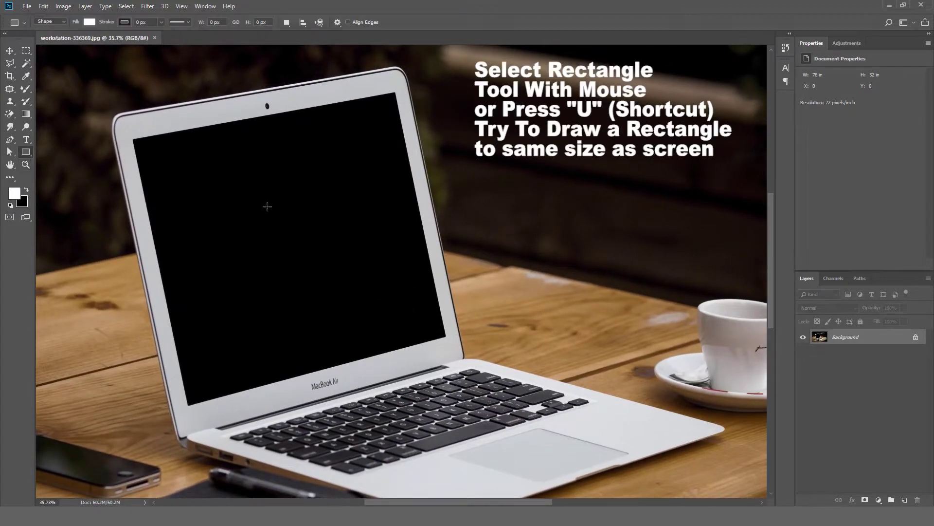
left_click_drag(267, 202, 435, 329)
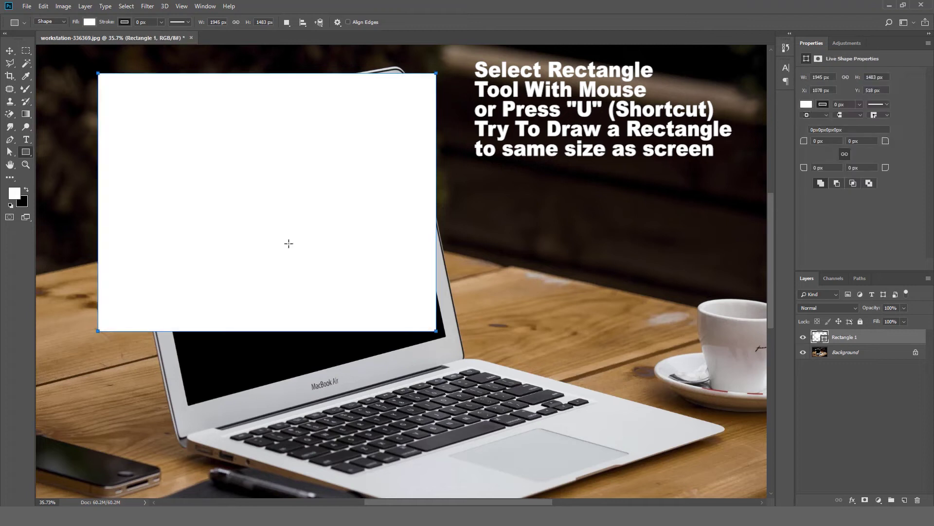
key("v")
left_click_drag(240, 230, 289, 301)
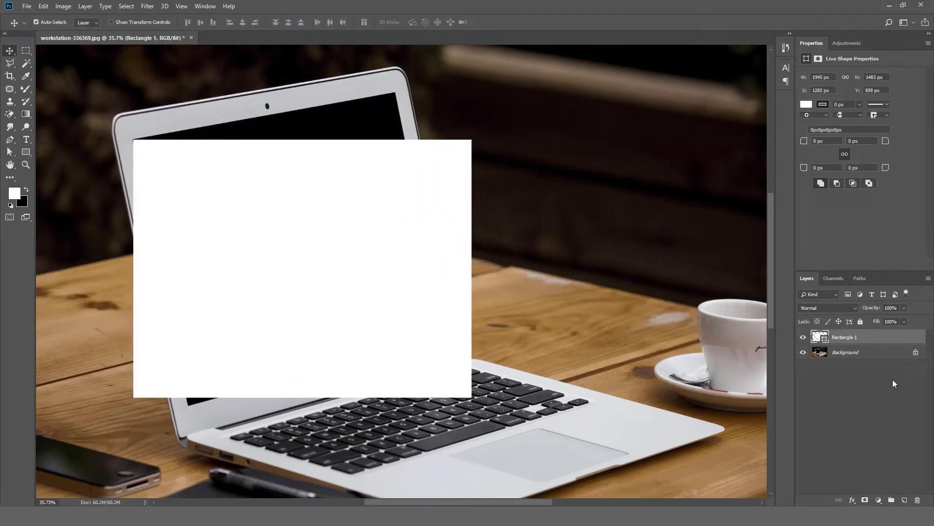
- Convert the rectangle layer to a smart object and fine-tune its upper-left corner against the laptop screen's corner
right_click(880, 342)
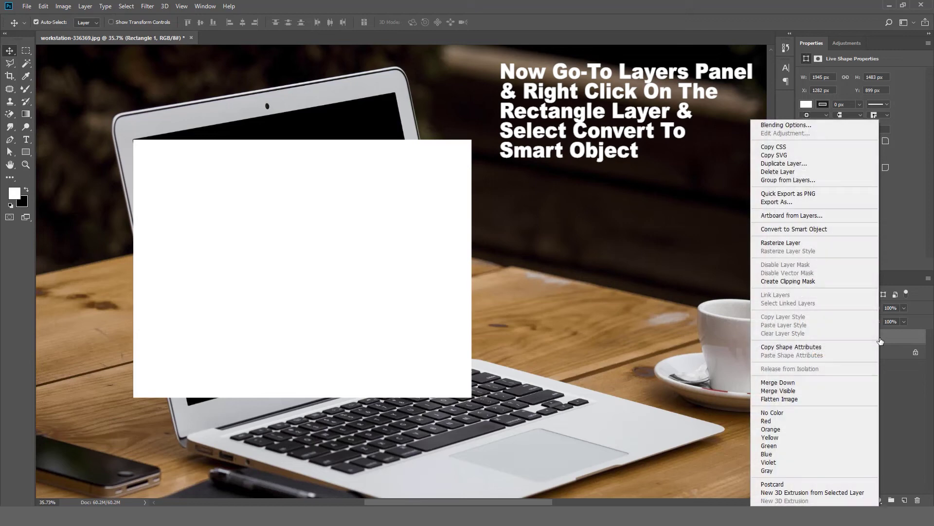
left_click(822, 229)
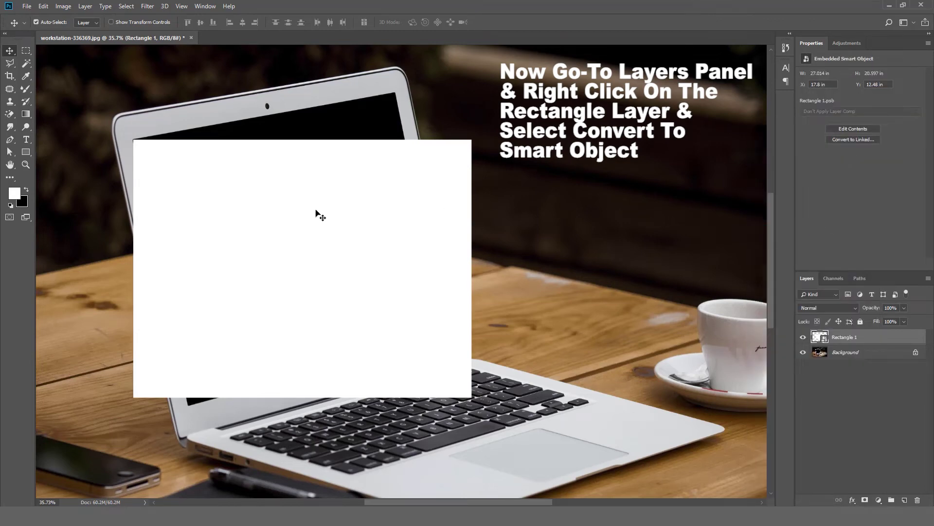
key("ctrl+space")
left_click_drag(136, 142, 199, 192)
key("ctrl+space")
left_click_drag(279, 190, 234, 189)
key("space")
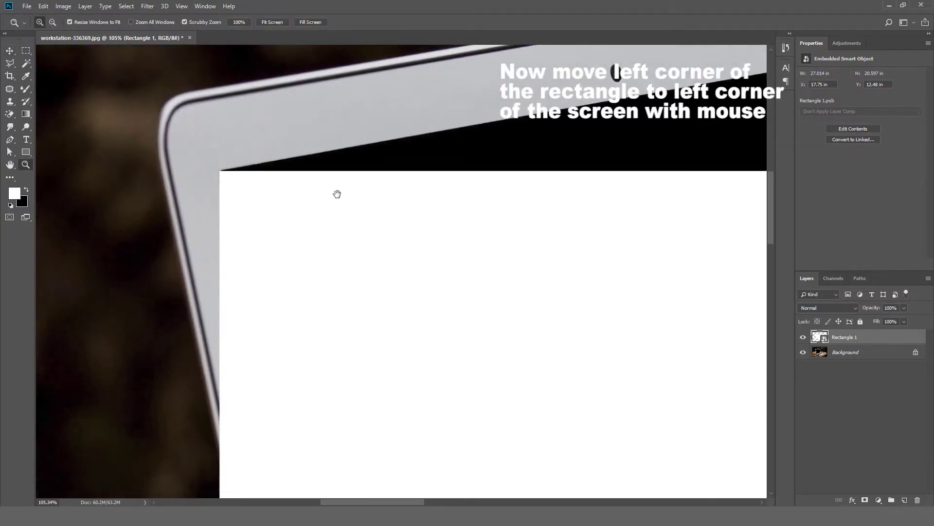
- Distort the rectangle so its upper-right corner meets the laptop screen's upper-right corner, and apply the transform
left_click_drag(744, 187, 269, 201)
left_click_drag(429, 159, 288, 242)
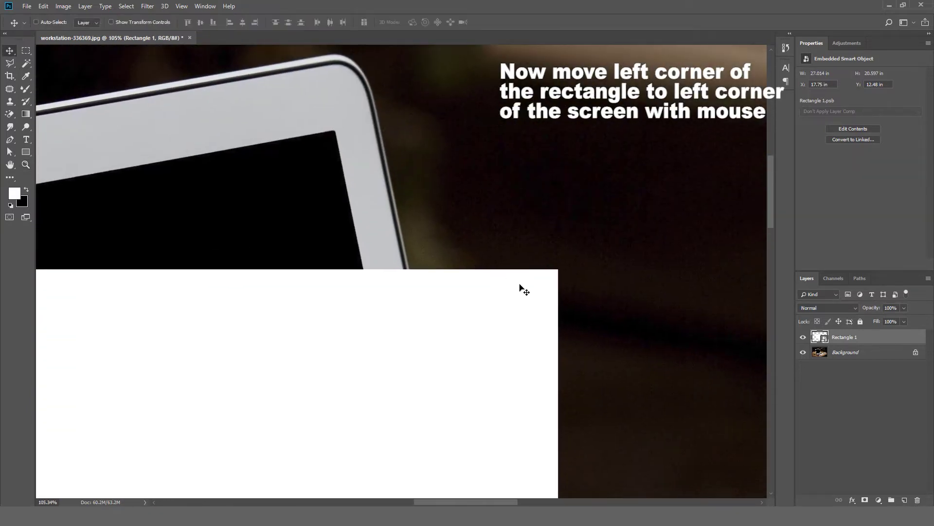
key("ctrl+t")
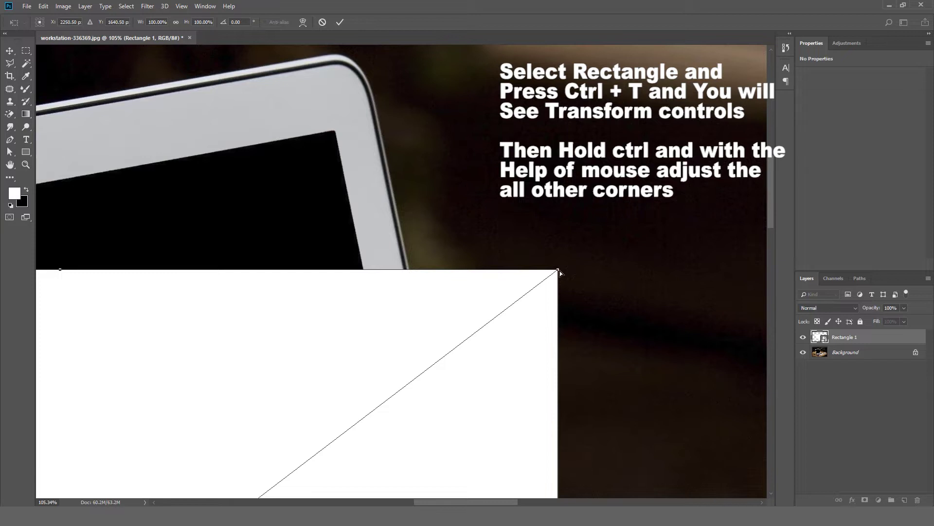
left_click_drag(558, 271, 335, 132)
scroll(350, 177, "down", 4)
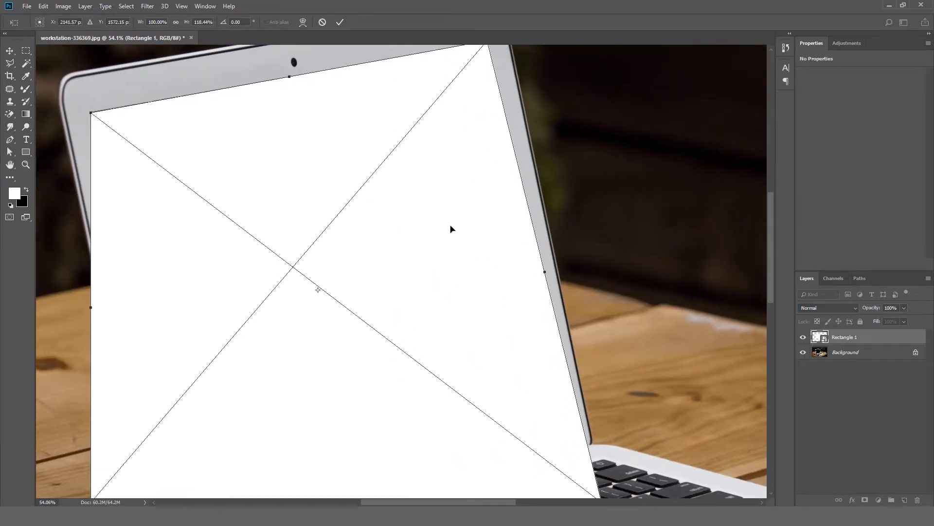
key("Return")
- Lower the rectangle's opacity to 72% and distort its lower-right corner onto the laptop screen's lower-right corner
left_click(904, 307)
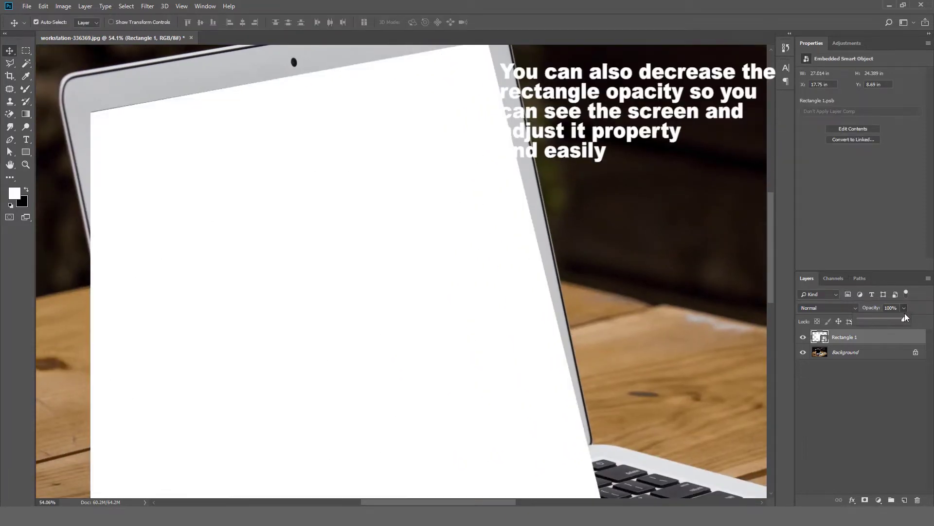
left_click_drag(894, 323, 893, 323)
scroll(437, 297, "up", 5)
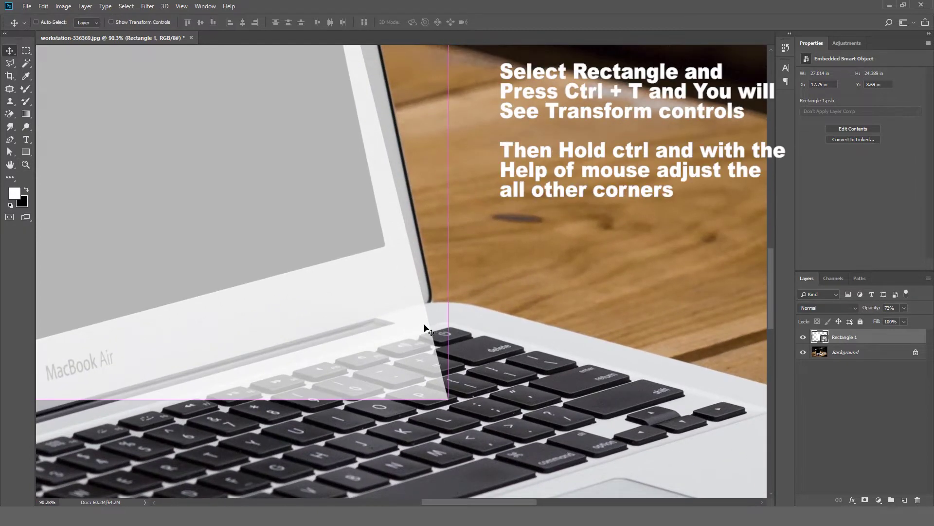
key("ctrl+t")
left_click_drag(448, 403, 386, 246)
scroll(410, 251, "up", 6)
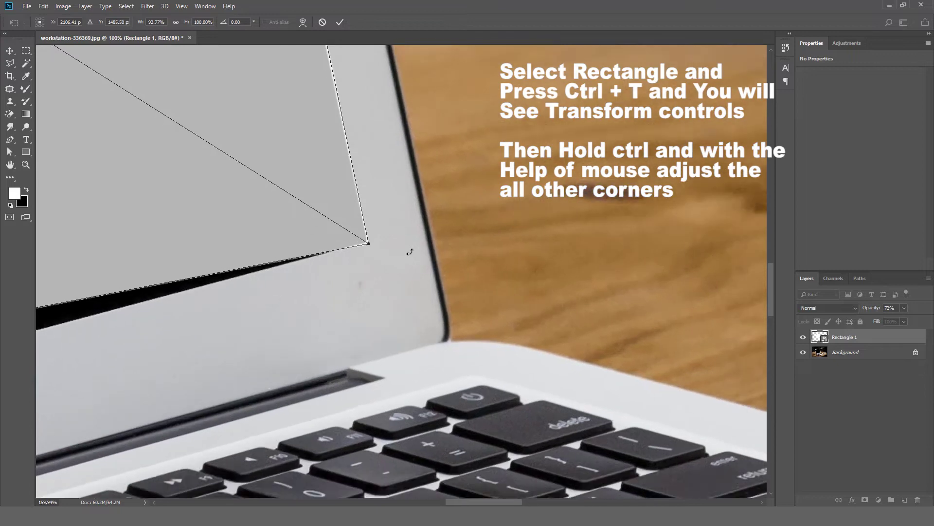
scroll(410, 251, "up", 2)
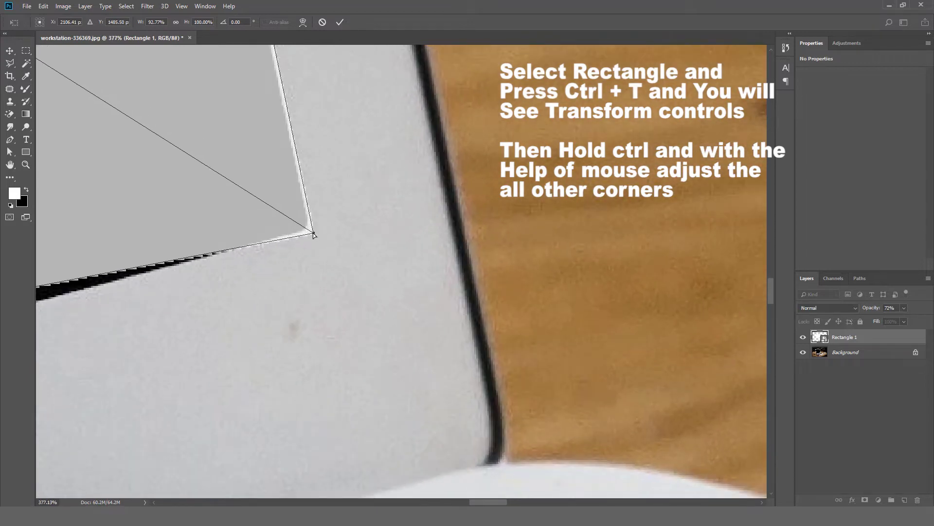
mouse_move(314, 235)
left_mouse_down()
mouse_move(311, 209)
mouse_move(311, 229)
left_mouse_up()
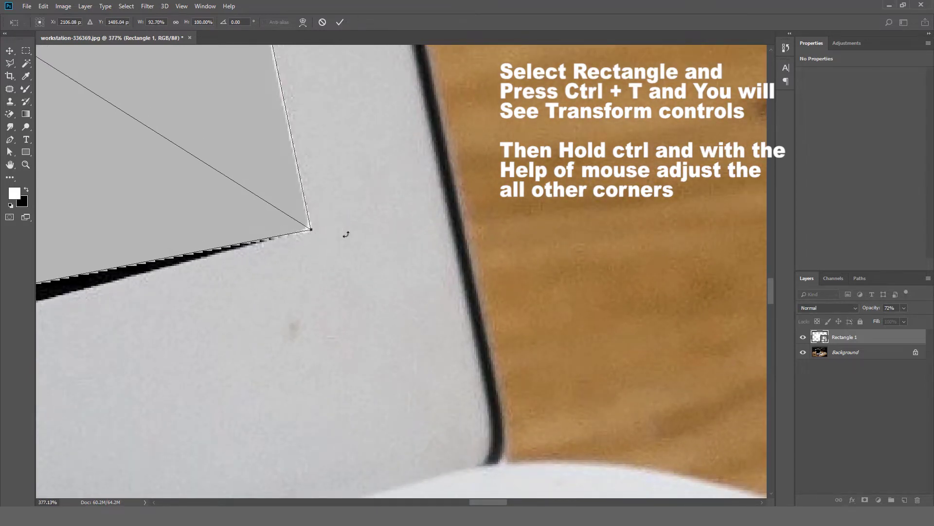
- Distort the rectangle's lower-left corner to fit precisely on the laptop screen's lower-left corner
scroll(411, 253, "down", 6)
left_click_drag(324, 286, 621, 225)
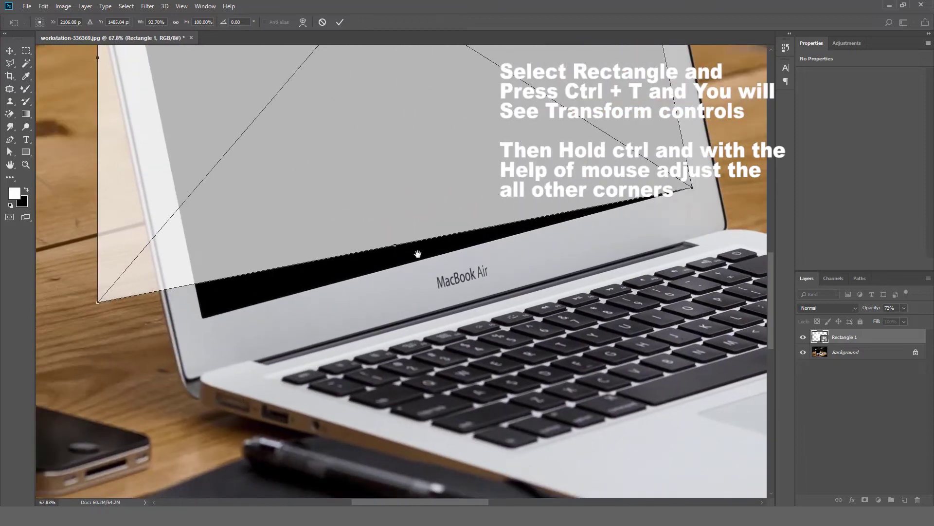
left_click_drag(98, 303, 204, 318)
scroll(189, 320, "up", 2)
scroll(212, 312, "up", 6)
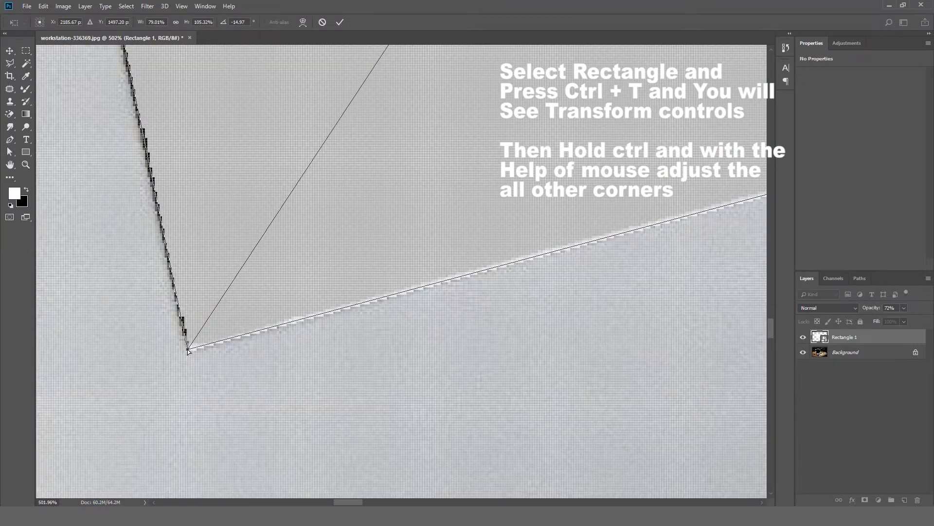
left_click_drag(188, 350, 185, 354)
- Refine the rectangle's upper-left corner so it fully covers the screen edge, and apply the transform
scroll(284, 290, "down", 3)
left_click_drag(284, 290, 290, 319)
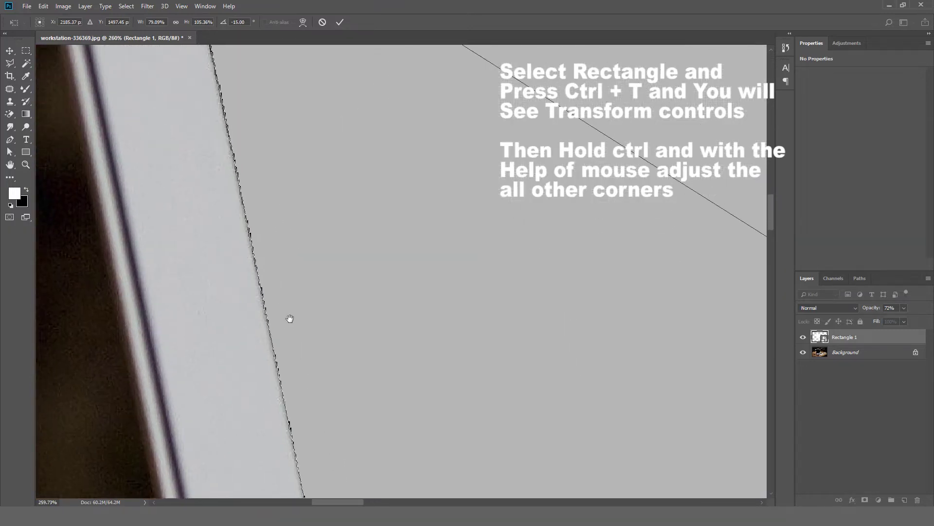
left_click_drag(269, 165, 307, 438)
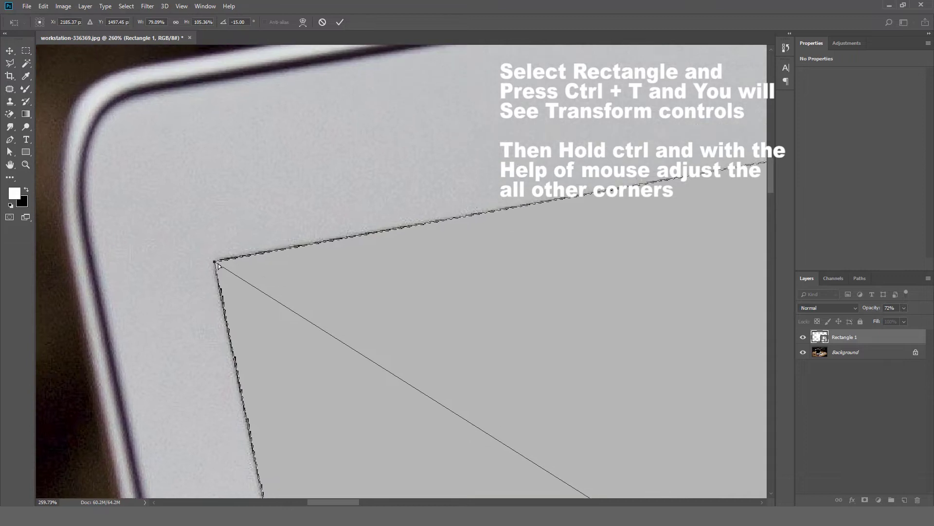
left_click_drag(215, 263, 213, 260)
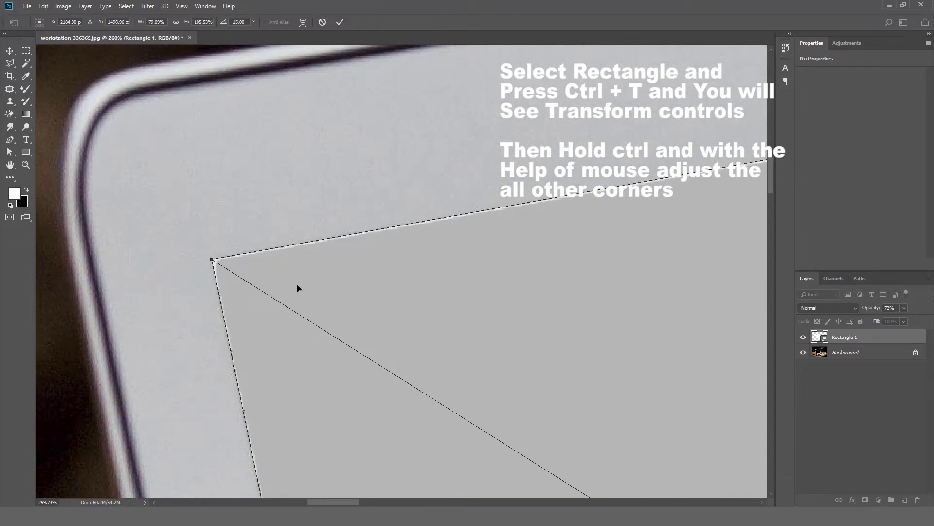
key("Return")
- Set the rectangle layer's opacity back to 100%
key("z")
left_click_drag(346, 288, 267, 269)
left_click_drag(360, 272, 389, 289)
left_click_drag(381, 281, 211, 226)
left_click(904, 309)
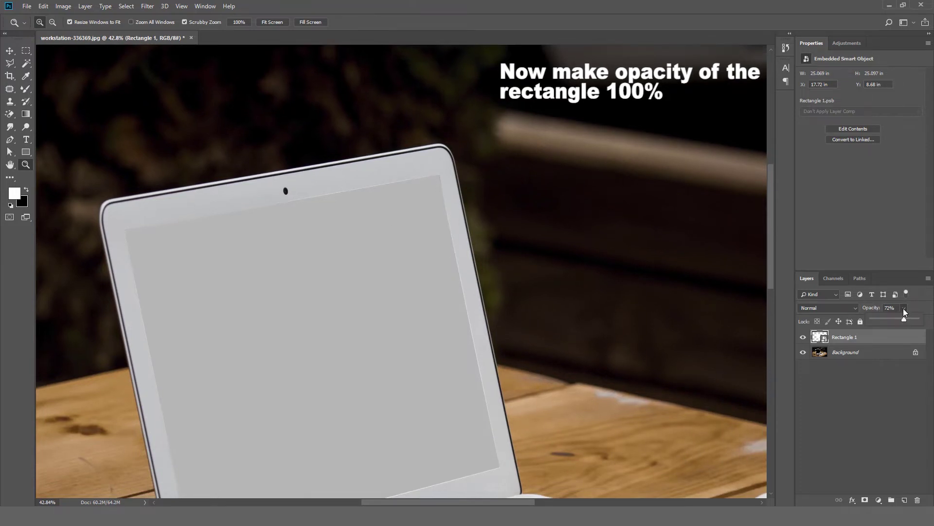
left_click_drag(901, 323, 931, 321)
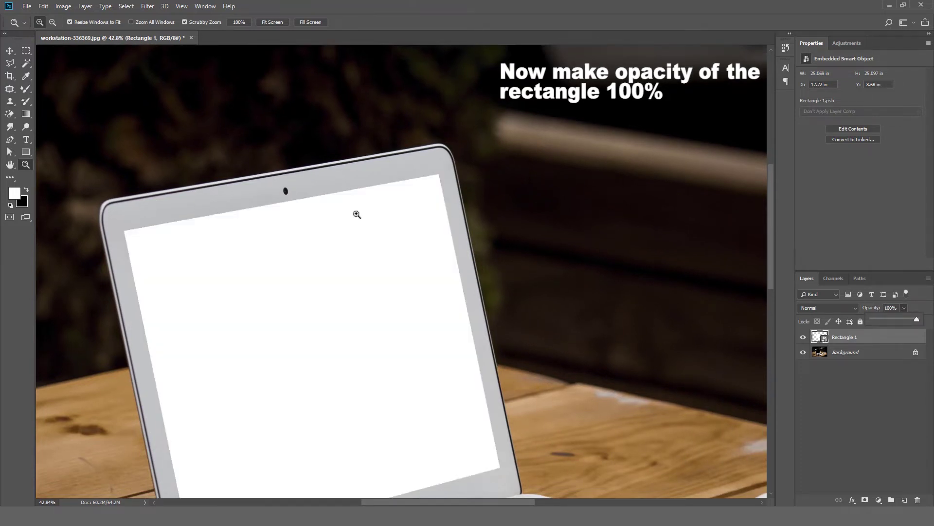
left_click_drag(357, 214, 439, 278)
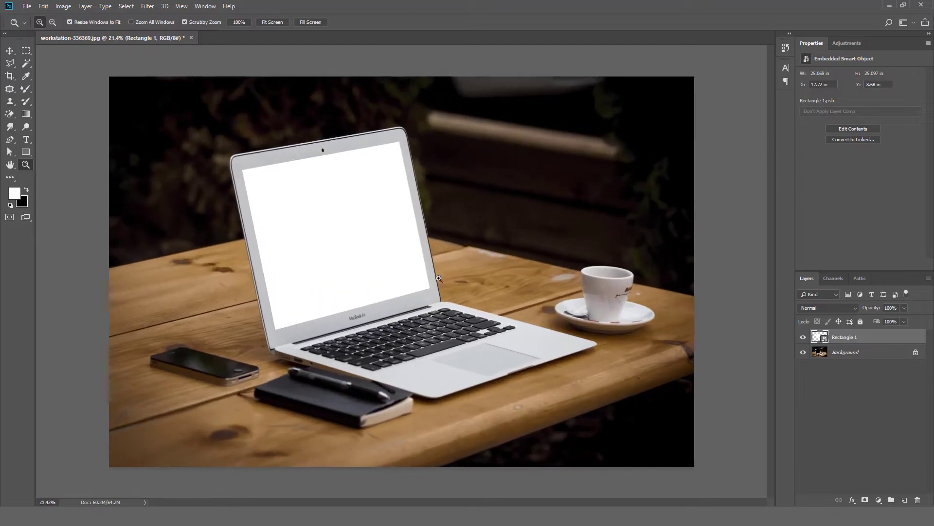
- Open the rectangle smart object's contents and place snow-capped-mountains-under-the-cloudy-skies-1054289.jpg in it
key("v")
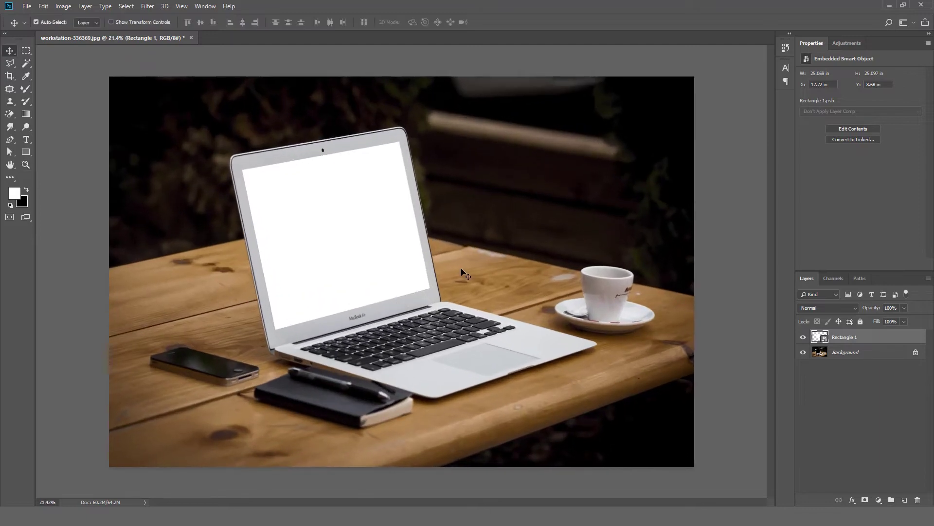
double_click(822, 337)
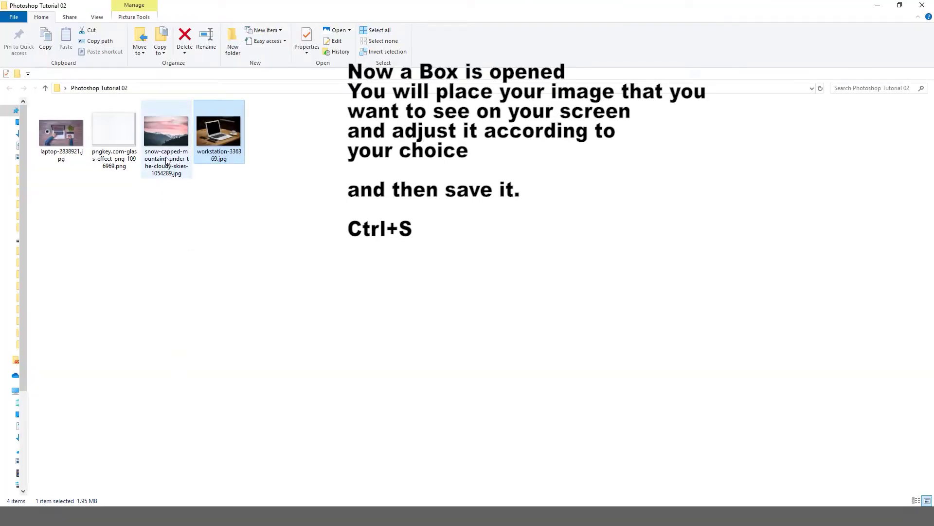
left_click(173, 175)
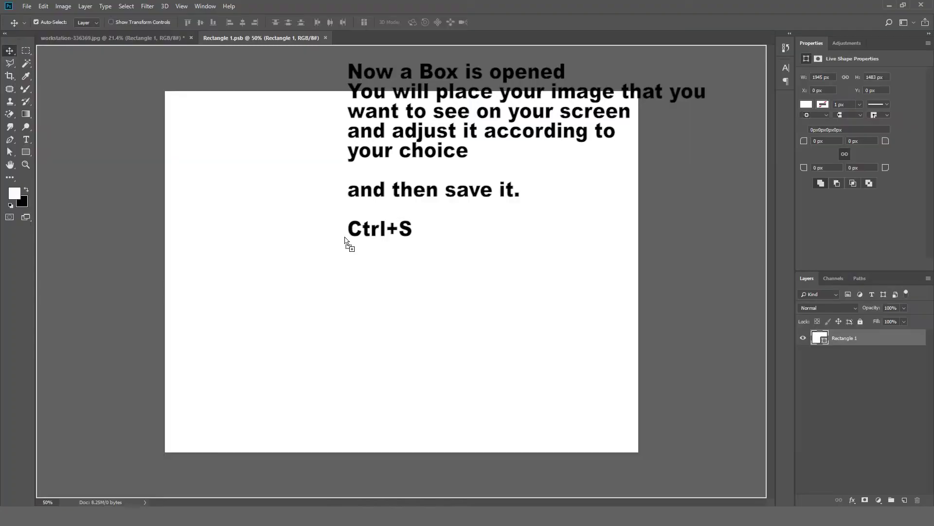
left_click_drag(344, 237, 369, 253)
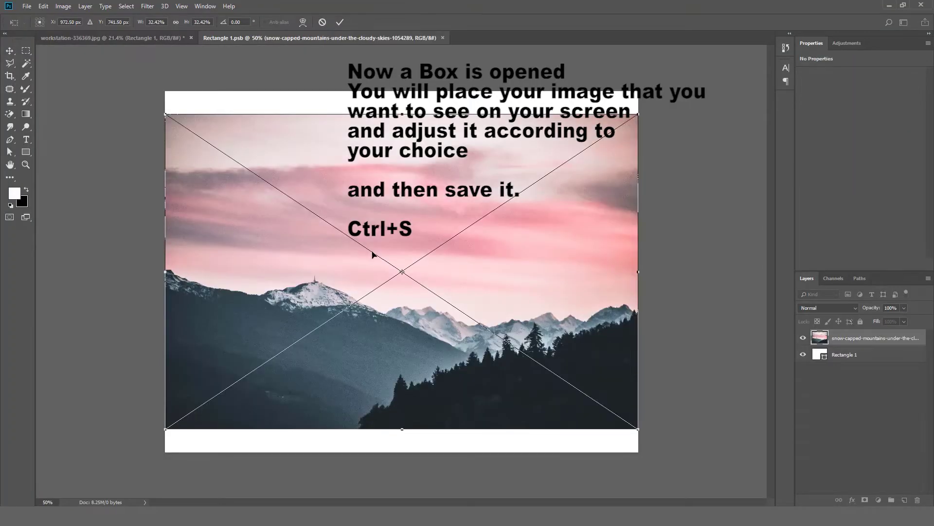
- Scale the placed mountain image to about 37% so it covers the whole canvas, and save the smart object
left_click_drag(641, 431, 671, 459)
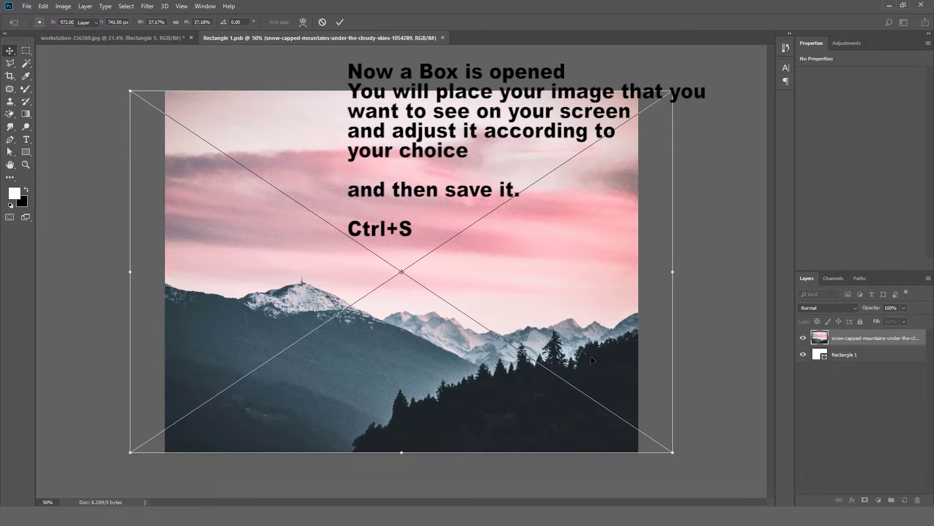
key("Return")
key("ctrl+s")
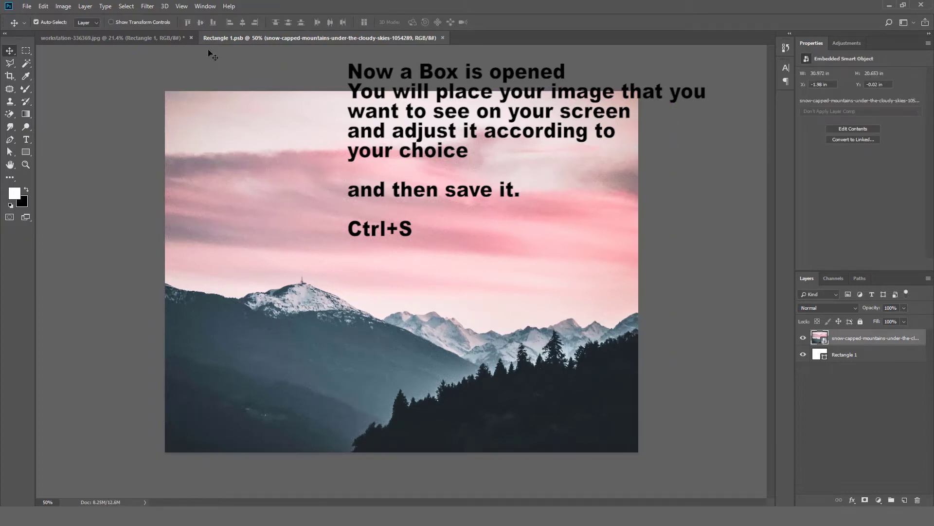
- Place pngkey.com-glass-effect-png-1096969.png in the workstation document, scaled to about 638% and rotated about -11.66° to match the laptop screen's tilt
left_click(153, 38)
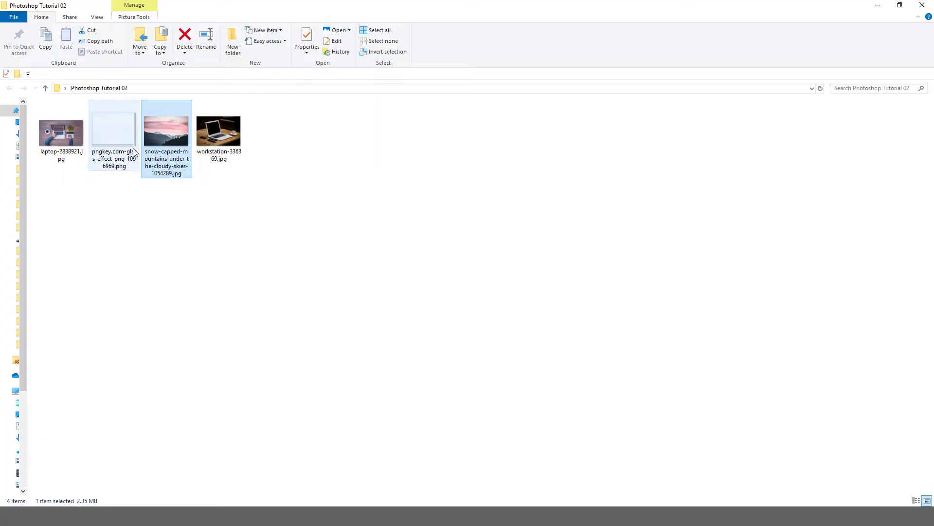
left_click(121, 141)
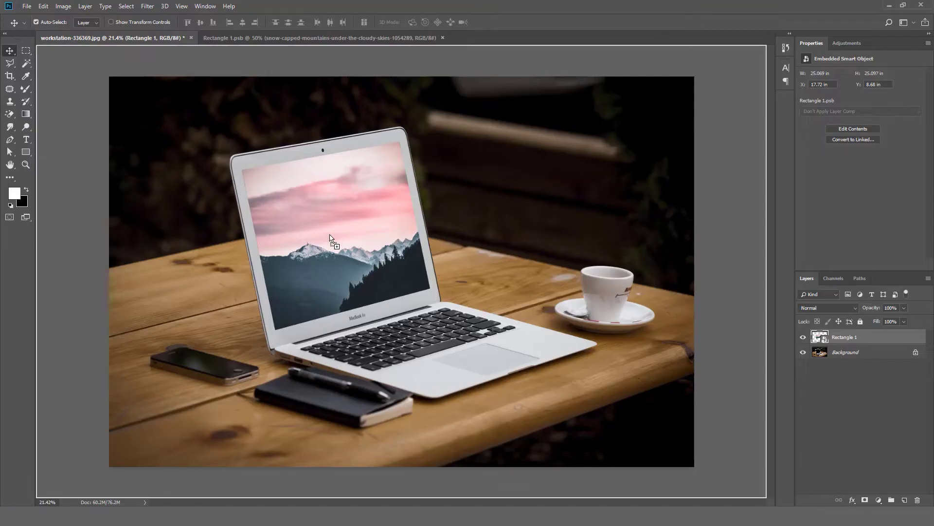
left_click_drag(330, 238, 632, 379)
left_click_drag(542, 387, 459, 333)
left_click_drag(516, 316, 512, 347)
left_click_drag(432, 285, 416, 268)
left_click_drag(489, 333, 491, 329)
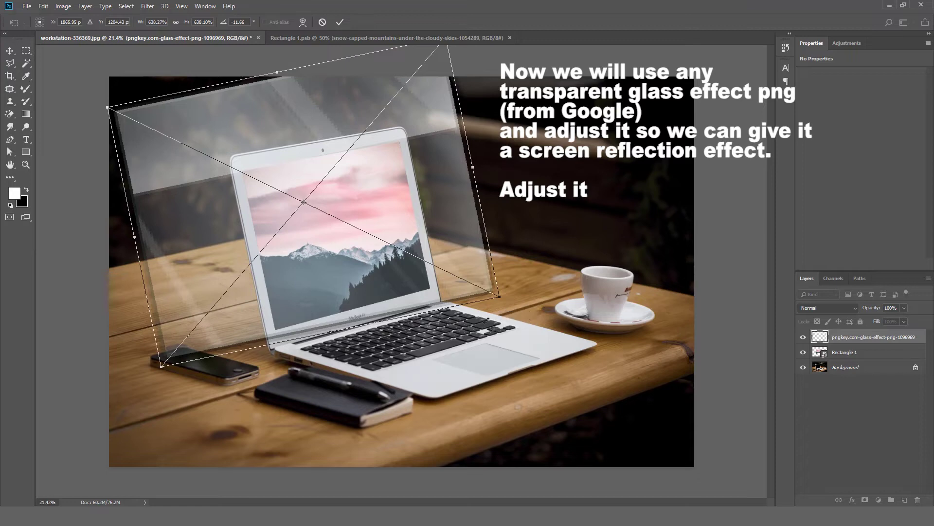
key("Return")
- Resize the glass layer to about 401% width and 692% height, positioned over the laptop screen, and apply the transform
key("ctrl+t")
left_click_drag(446, 181, 404, 183)
left_click_drag(413, 224, 445, 210)
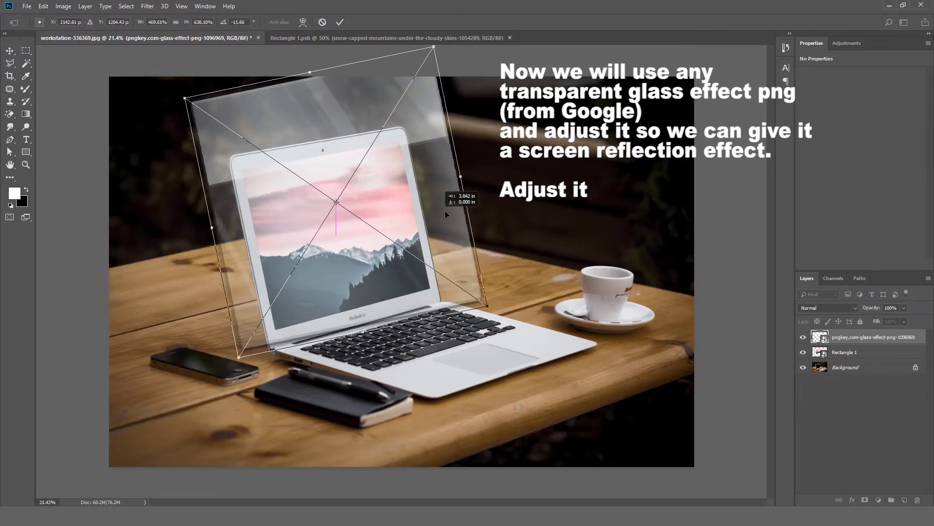
left_click_drag(464, 176, 408, 186)
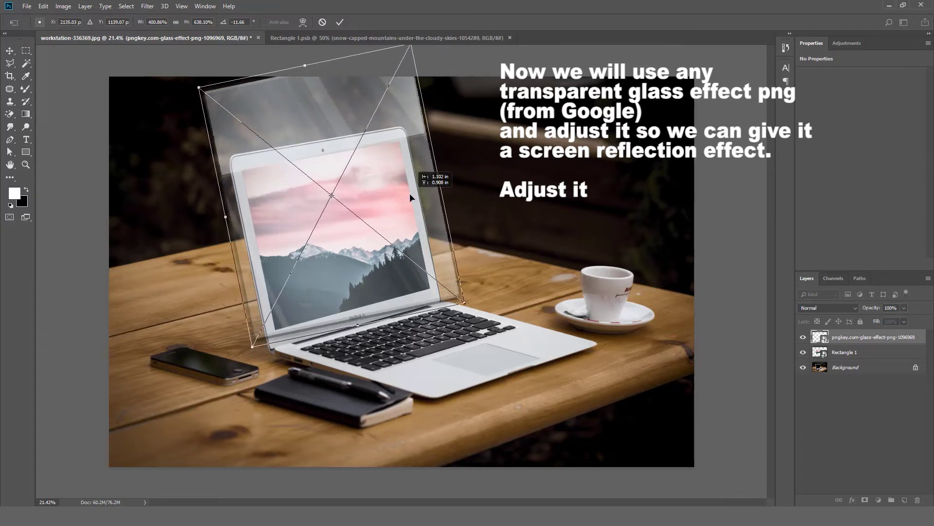
left_click_drag(366, 322, 370, 304)
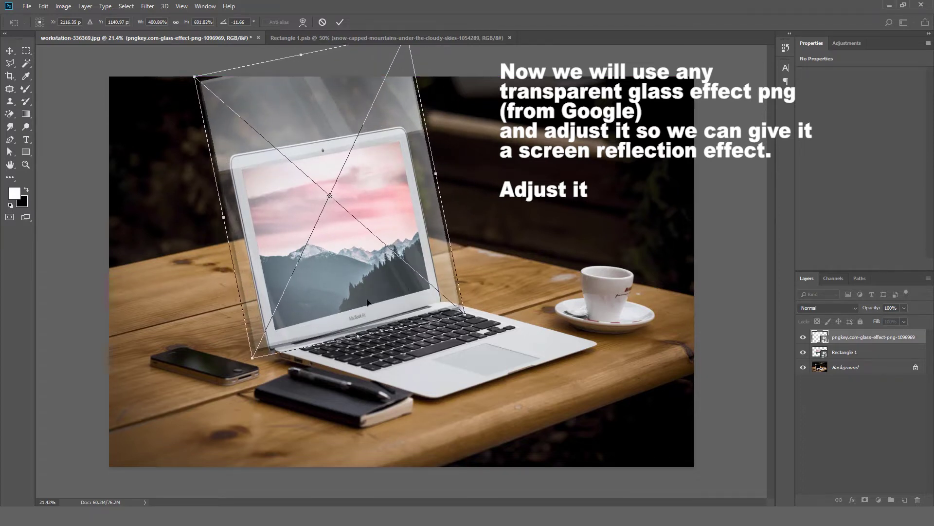
key("Return")
- Clip the glass layer to the Rectangle 1 layer and check the reflection near the screen's lower-right corner
key("ctrl+alt+g")
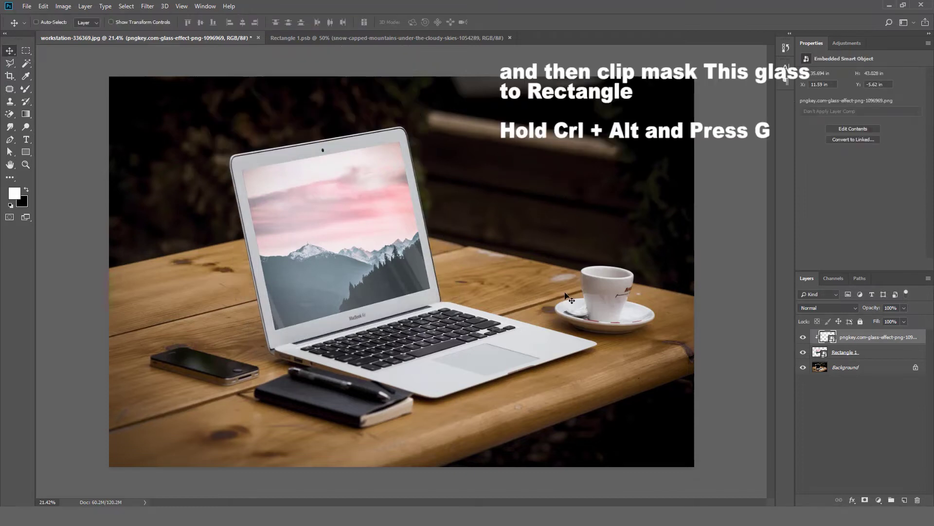
key("z")
right_click(431, 290)
left_click(428, 291)
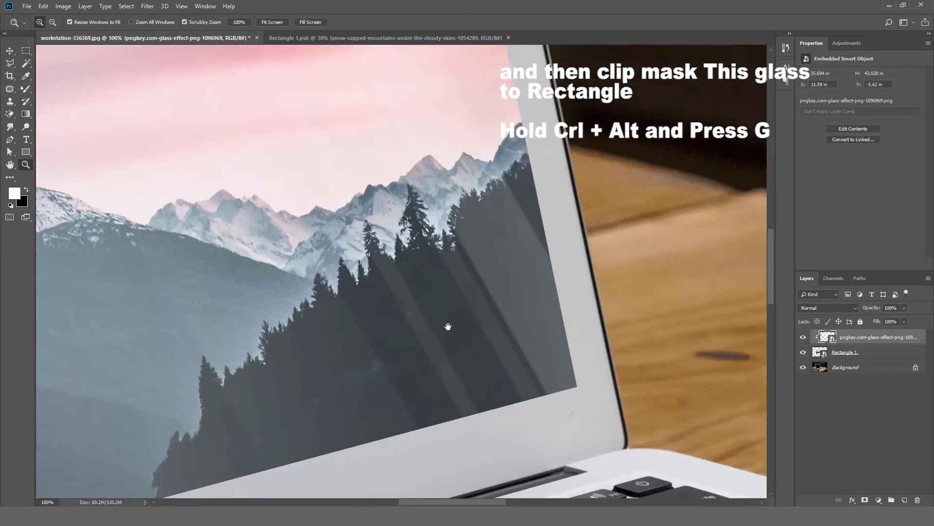
key("ctrl+0")
- Widen the glass layer to about 447%, shift it toward the laptop screen's left side, and apply the transform
key("ctrl+t")
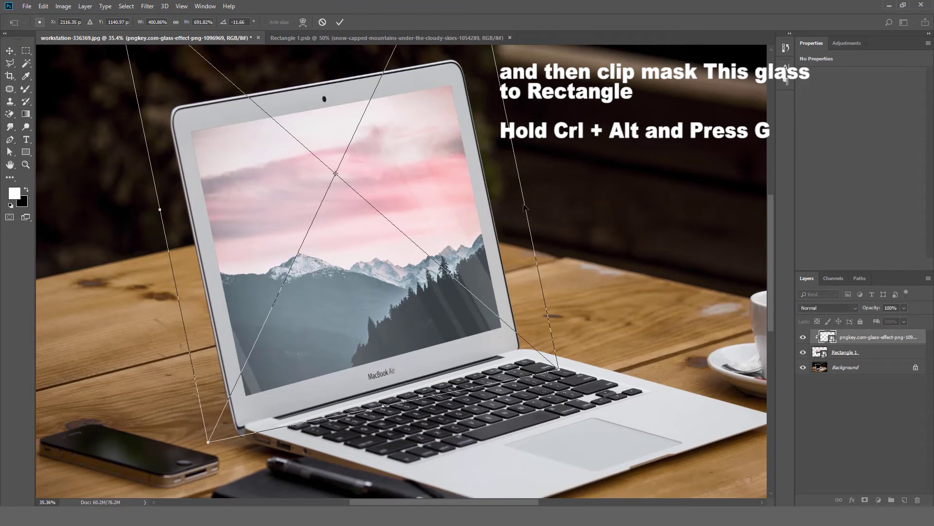
left_click_drag(528, 203, 579, 193)
left_click_drag(503, 234, 462, 240)
key("Return")
scroll(431, 251, "down", 3)
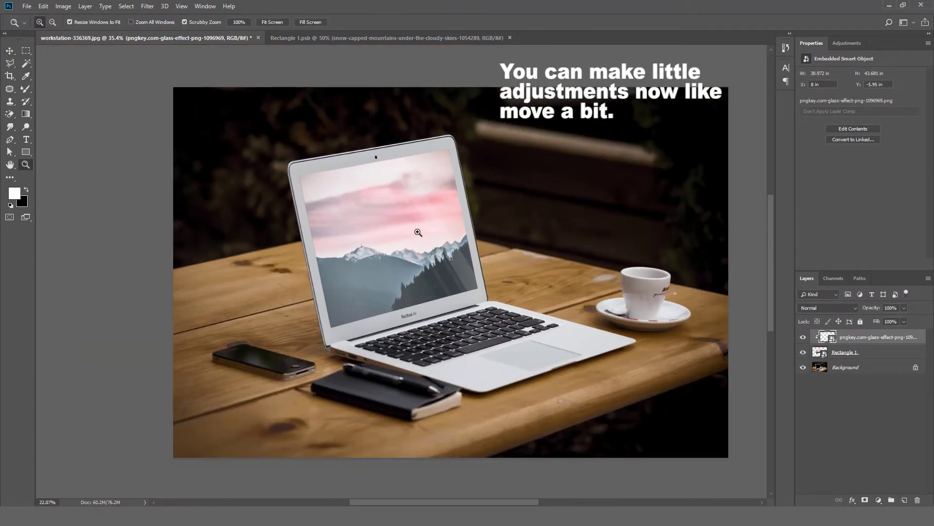
- Examine the glass reflection on the laptop screen up close and in the whole image
scroll(432, 251, "up", 2)
scroll(431, 251, "up", 1)
scroll(431, 253, "up", 3)
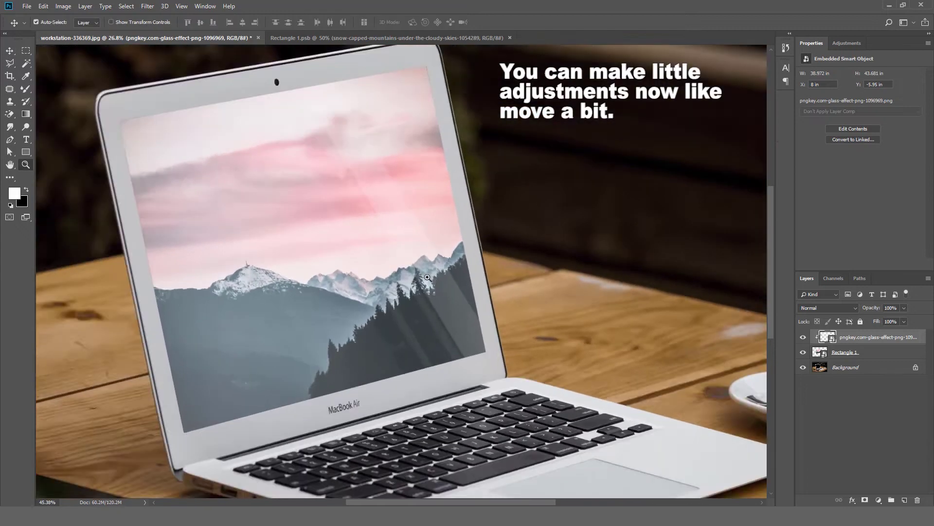
scroll(431, 263, "down", 3)
right_click(430, 263)
left_click(442, 268)
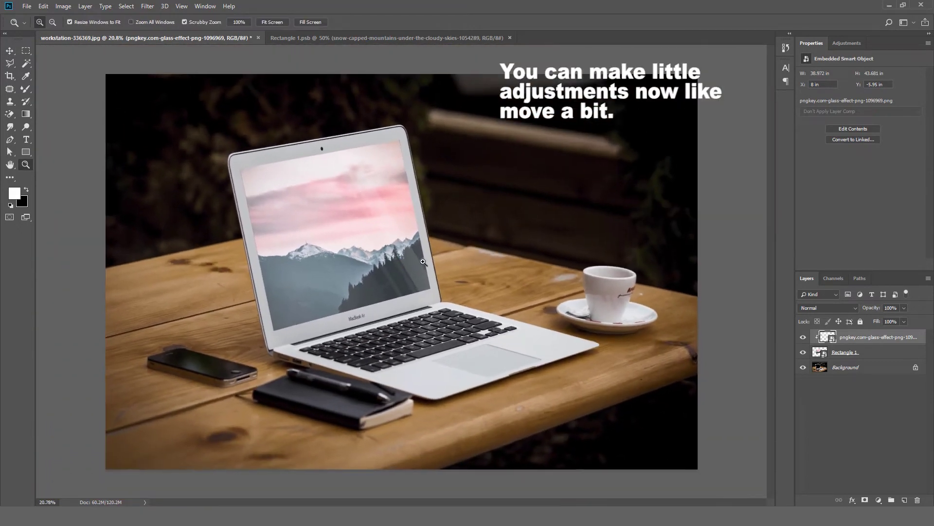
key("v")
left_click(904, 322)
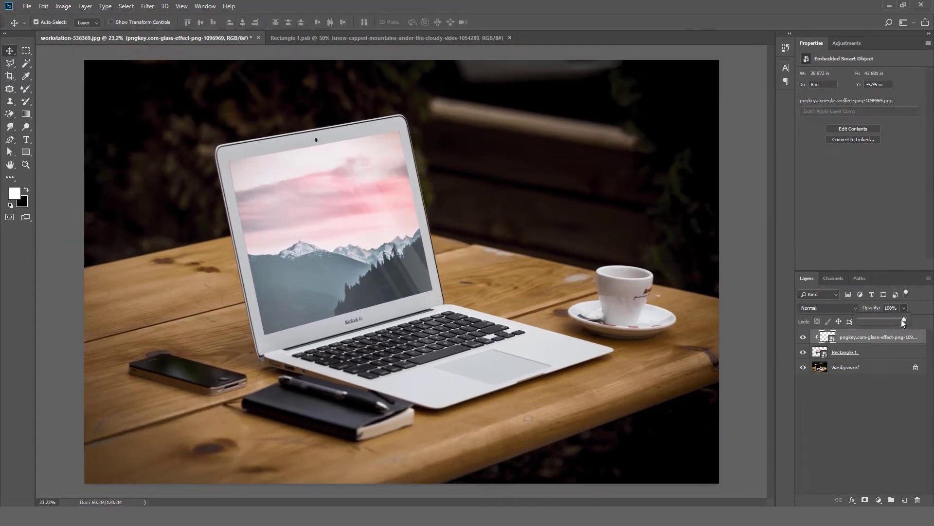
- Add a Levels adjustment above the glass layer, clip it to the rectangle, and set the midtones to 0.92 and white input to 245
left_click(874, 340)
left_click(879, 500)
left_click(915, 368)
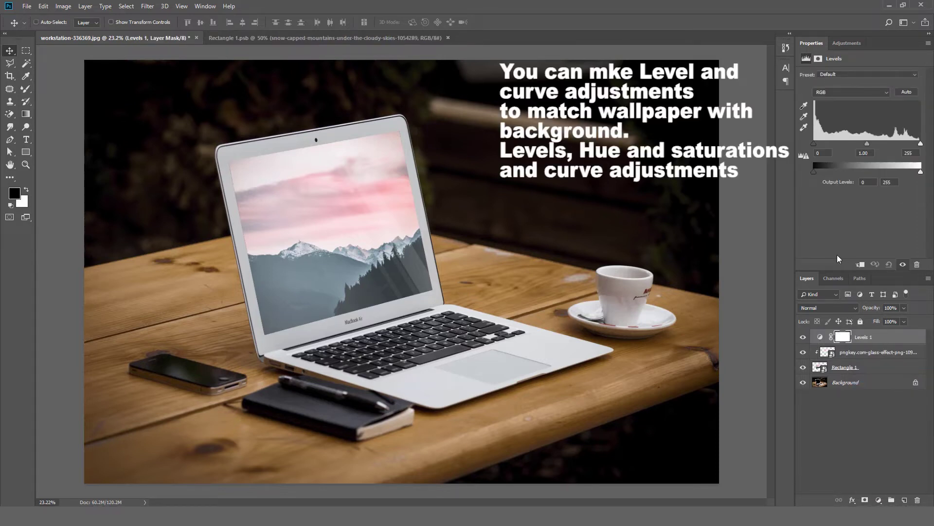
left_click(879, 339, "alt")
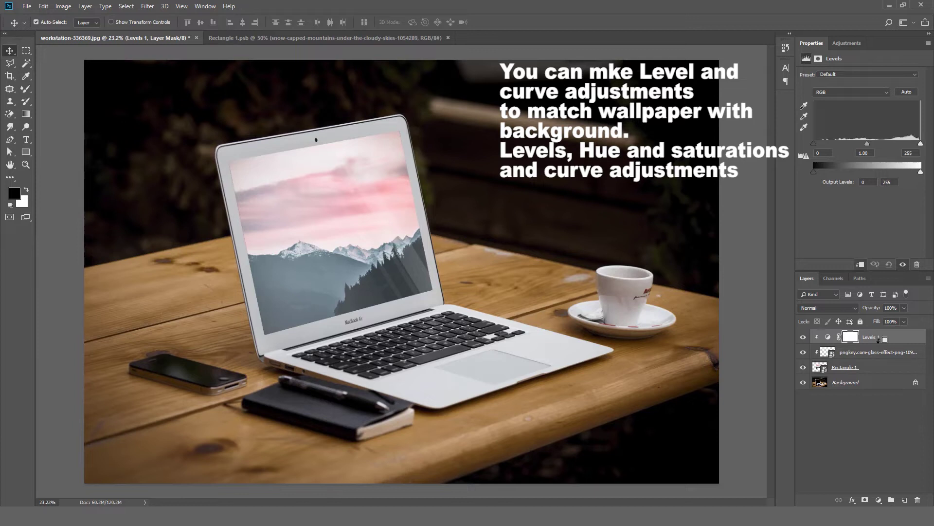
left_click_drag(866, 143, 920, 145)
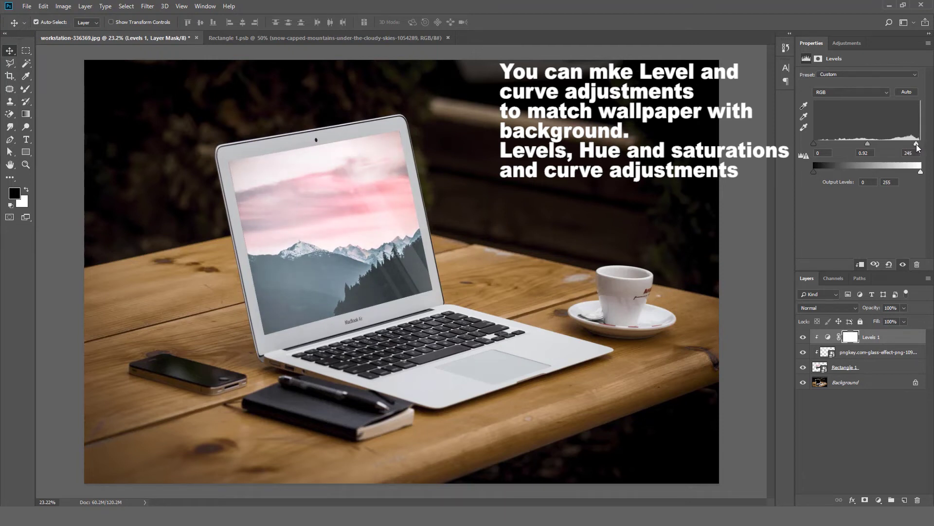
left_click(846, 333, "ctrl")
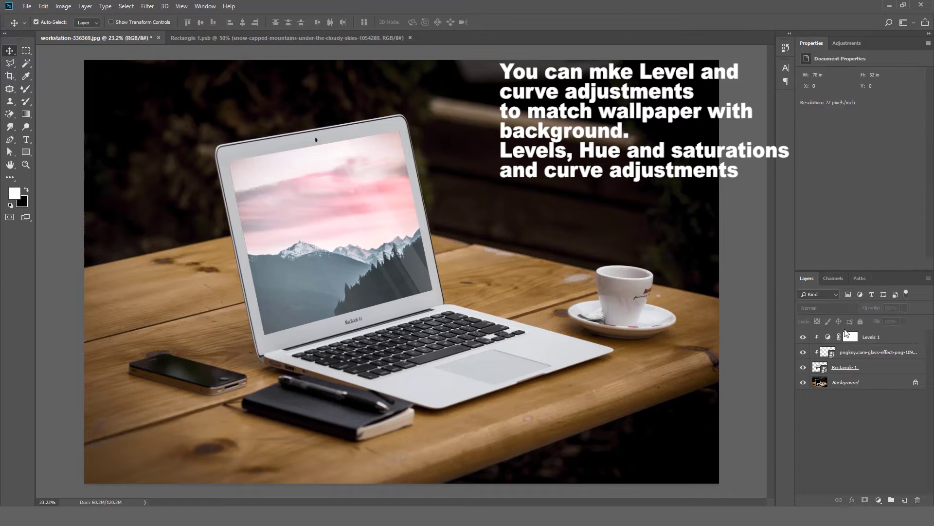
- Duplicate the glass layer, clip the copy to the rectangle, and lower the copy's opacity to about 13%
left_click(855, 354)
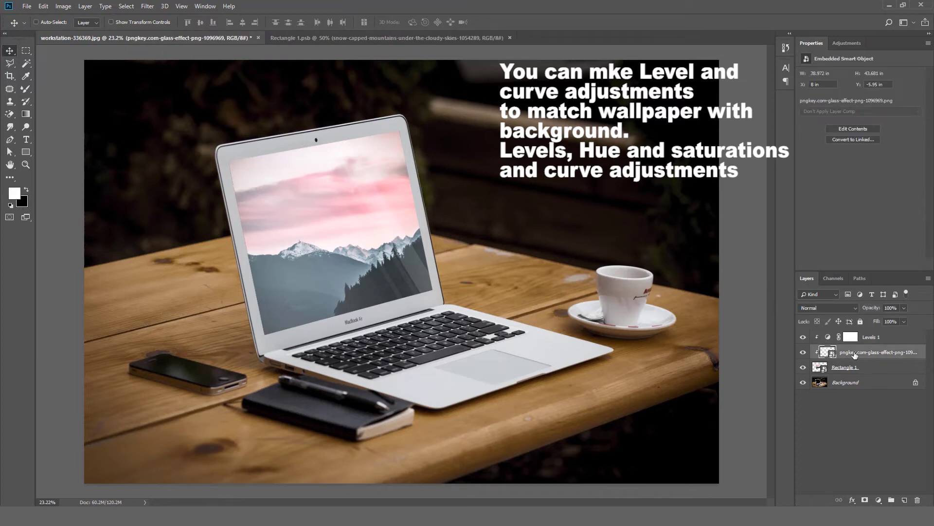
key("ctrl+j")
key("ctrl+alt+g")
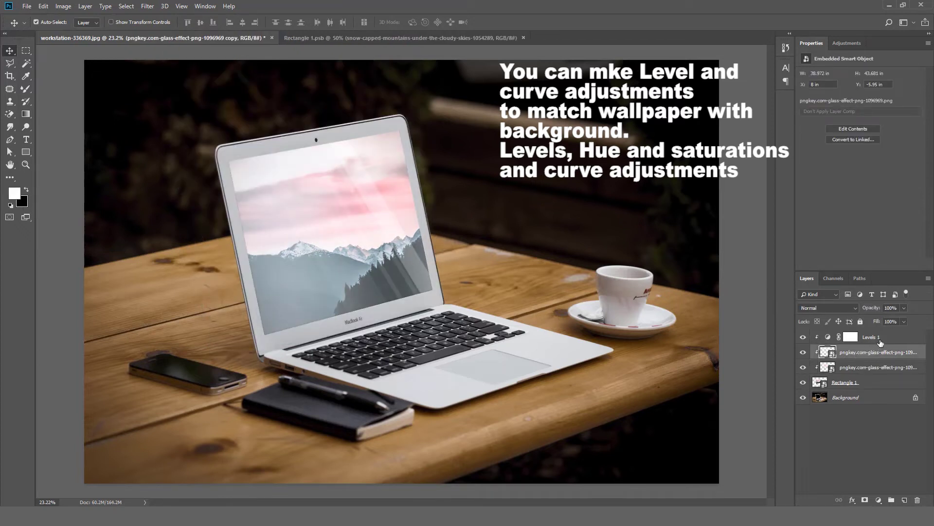
left_click_drag(884, 319, 868, 319)
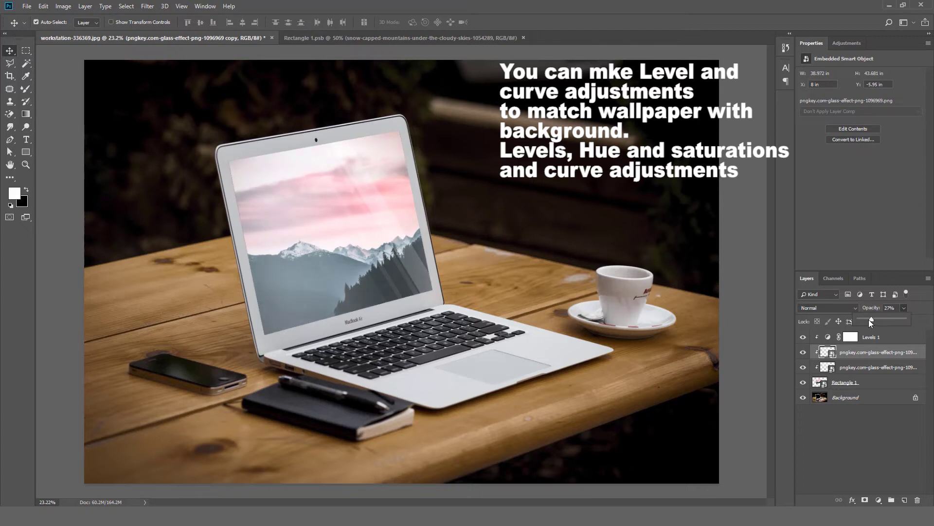
left_click(879, 367)
left_click(887, 353)
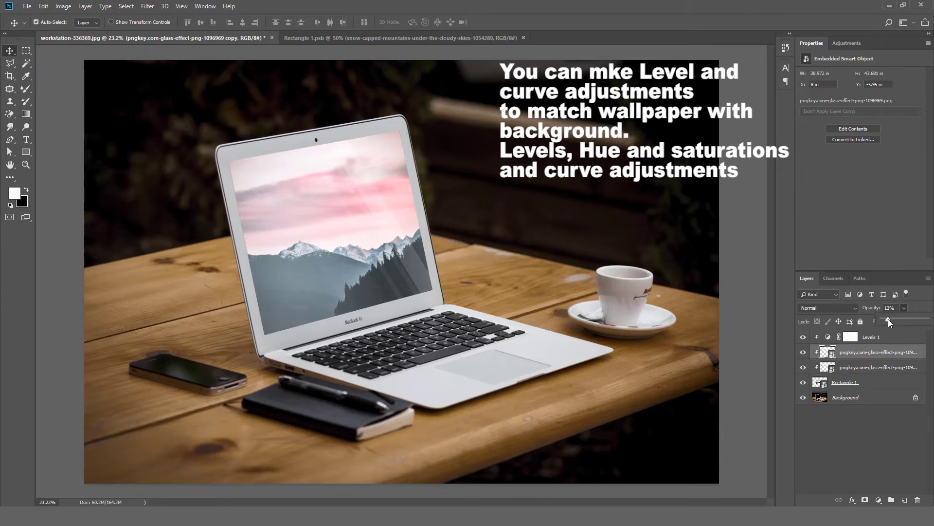
- Set the original glass layer's opacity to 86%
left_click(890, 363)
left_click(904, 307)
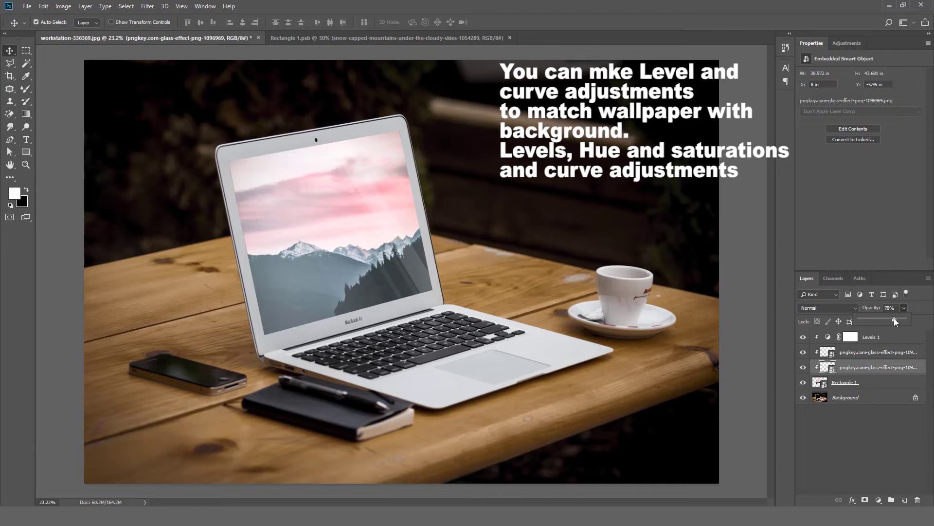
mouse_move(894, 317)
left_mouse_down()
mouse_move(904, 317)
mouse_move(878, 320)
mouse_move(898, 320)
left_mouse_up()
- Examine the mockup in full-screen mode, checking the reflection and how the image fits the laptop screen's upper-right corner
key("z")
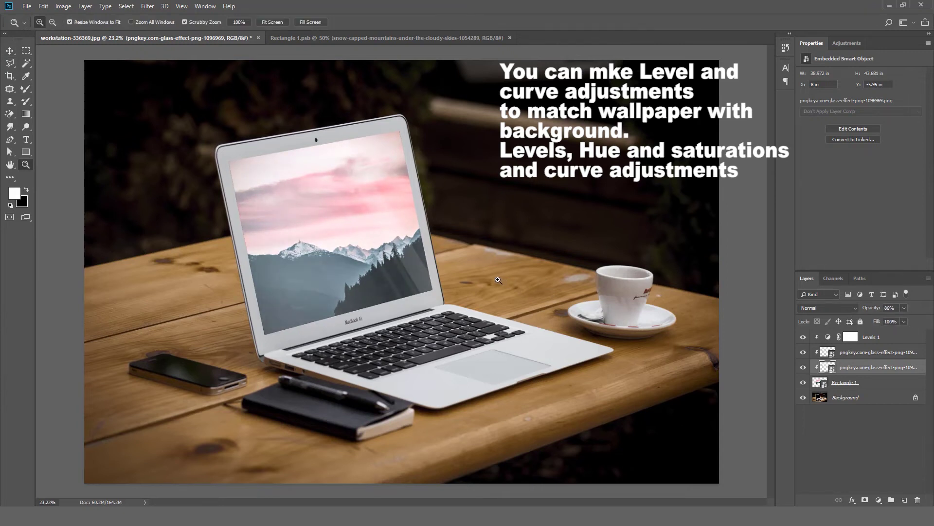
left_click_drag(455, 276, 434, 275)
key("Tab")
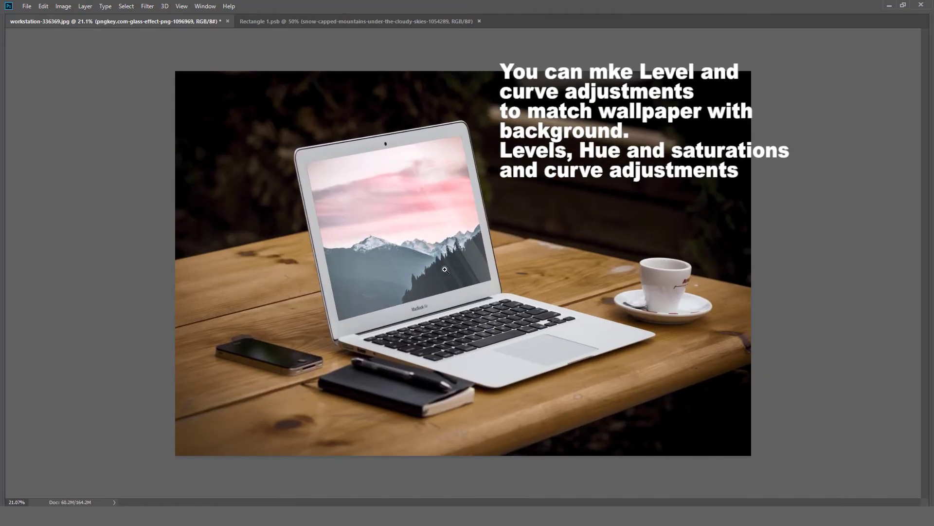
key("f")
key("f")
right_click(445, 269)
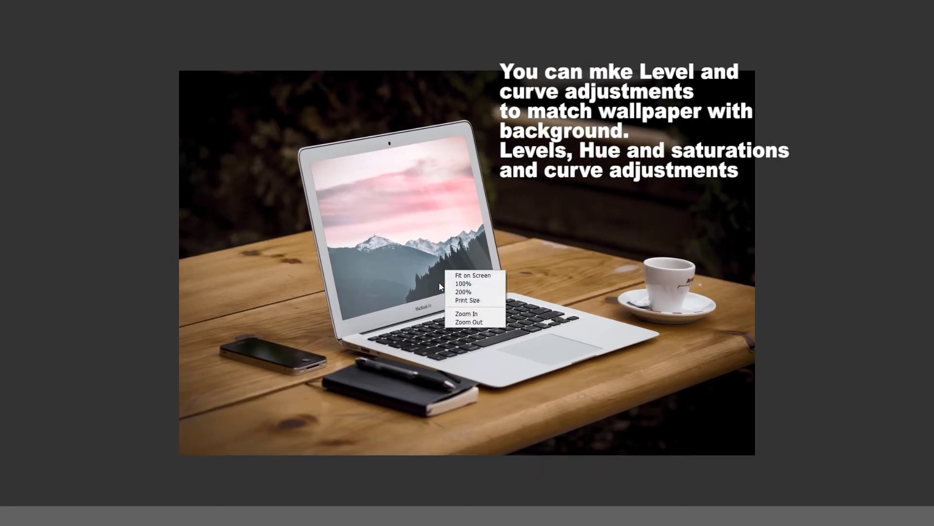
left_click(463, 299)
left_click_drag(459, 287, 596, 349)
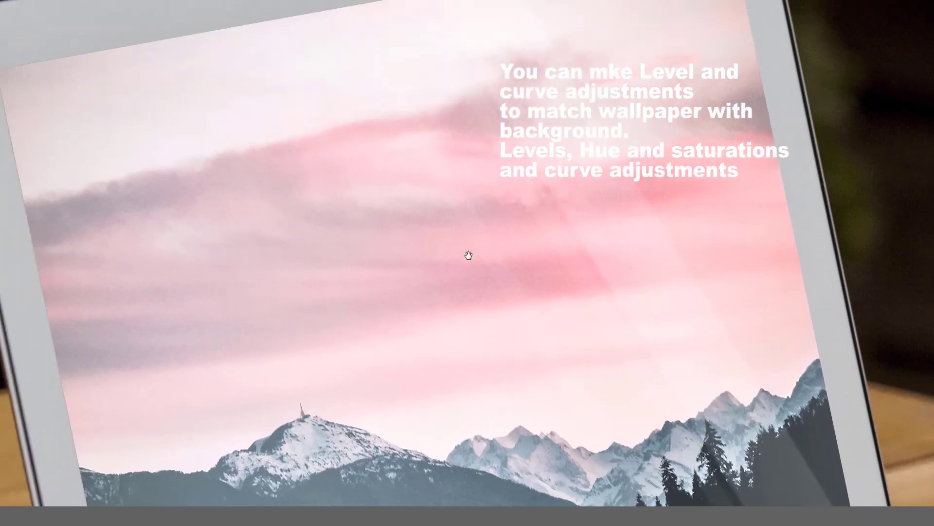
left_click_drag(393, 197, 563, 319)
left_click_drag(674, 249, 461, 299)
left_click_drag(563, 251, 419, 229)
key("f")
key("f")
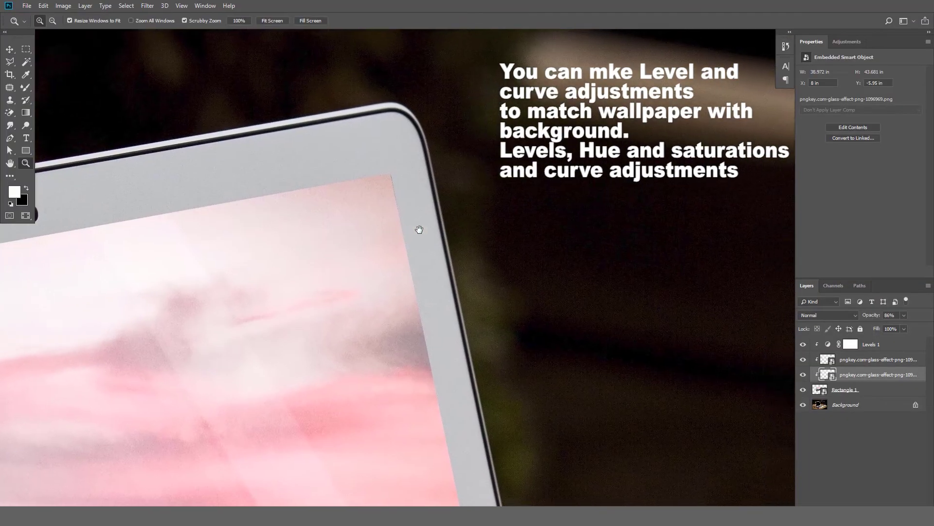
left_click_drag(381, 182, 413, 218)
left_click(396, 203)
key("ctrl+t")
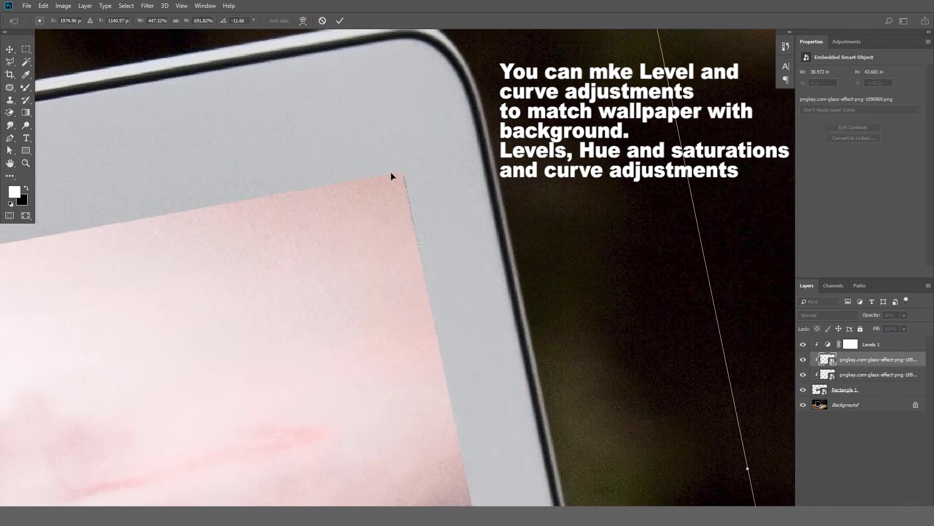
key("Escape")
- Extend the Rectangle 1 layer's upper-right corner slightly outward to cover the laptop screen's edge, and apply the transform
left_click(846, 391)
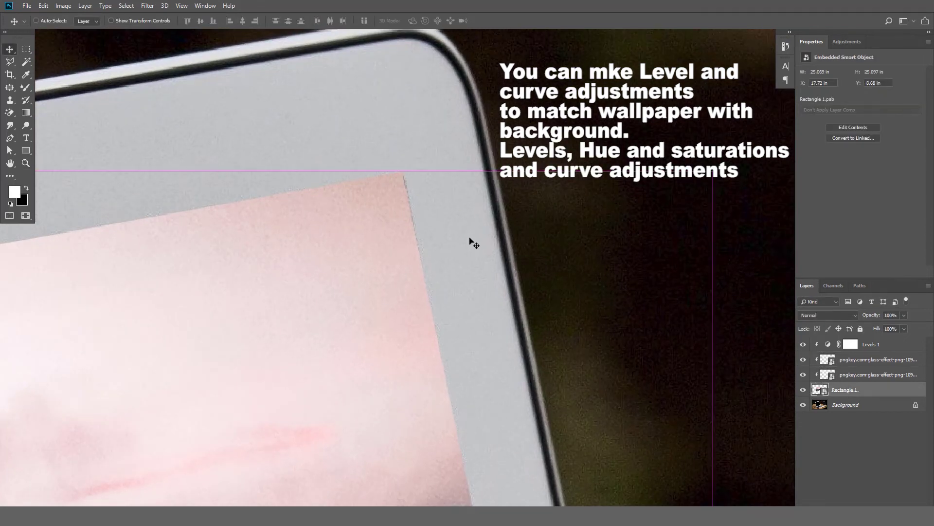
key("ctrl+t")
left_click_drag(403, 174, 406, 171)
key("Return")
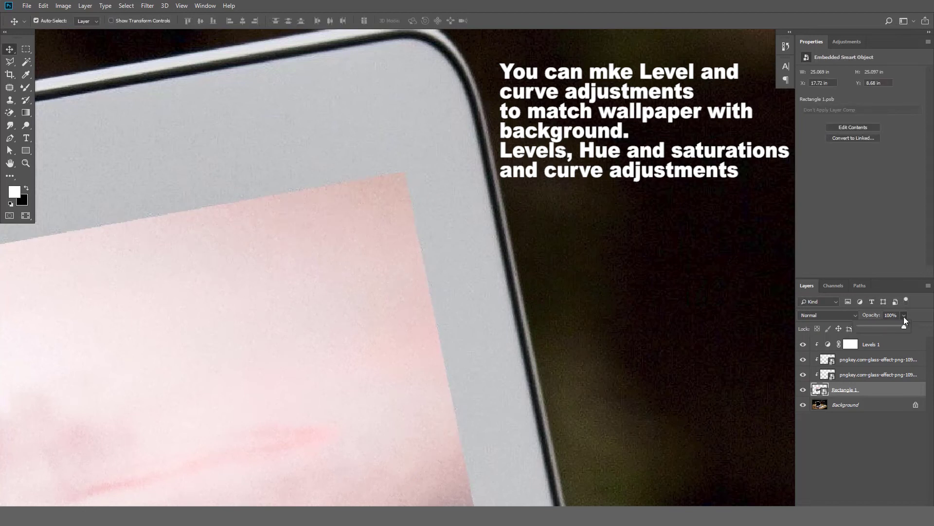
- Lower the rectangle layer's opacity to 50% and check its alignment with the laptop screen's edges
left_click_drag(895, 326, 881, 329)
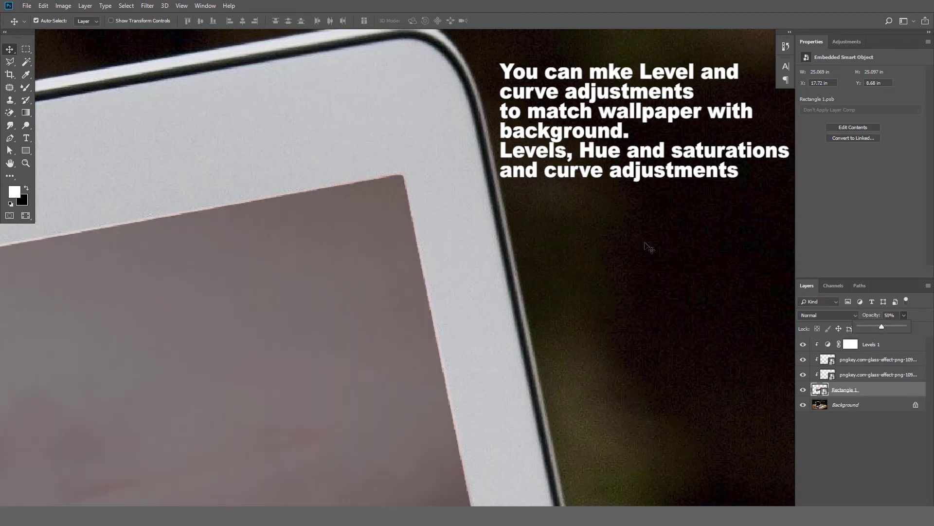
key("z")
left_click_drag(404, 184, 344, 182)
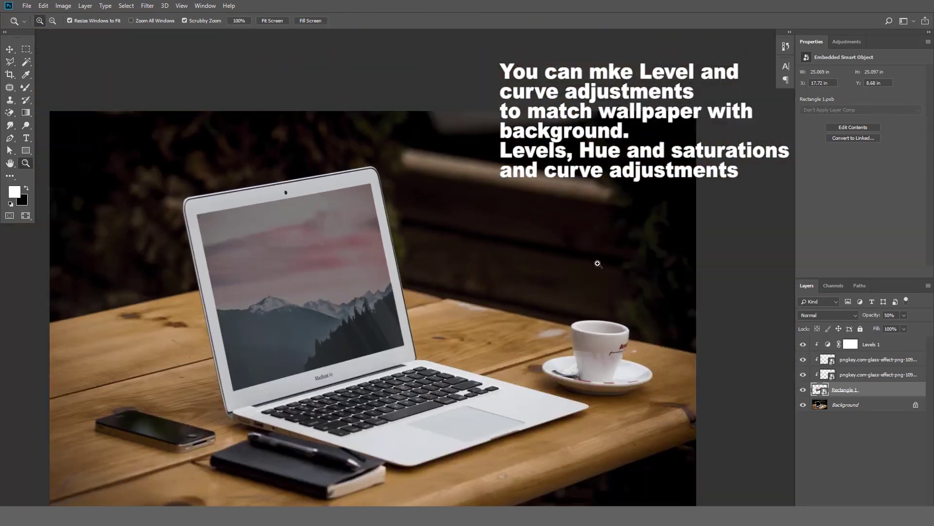
- Set the rectangle layer's opacity back to 100% and view the mockup in full-screen mode
left_click(903, 317)
left_click_drag(904, 326, 926, 326)
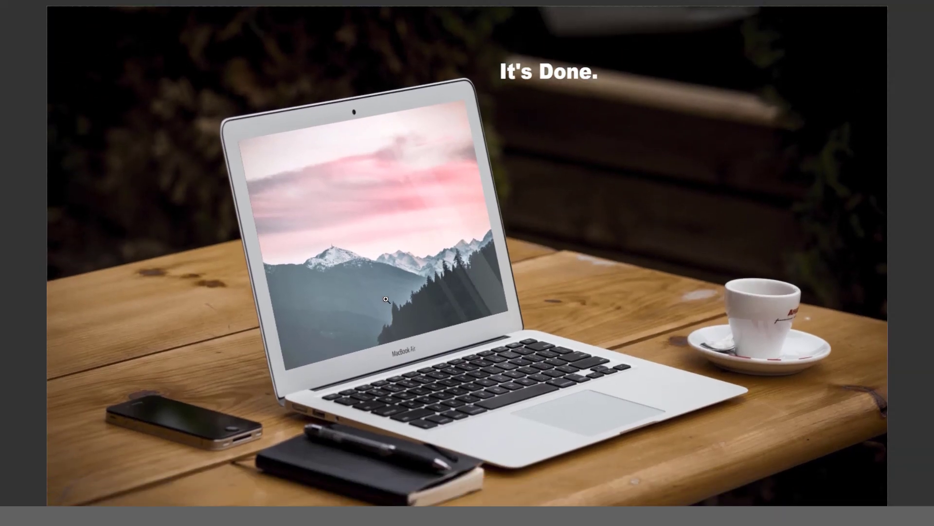
right_click(386, 300)
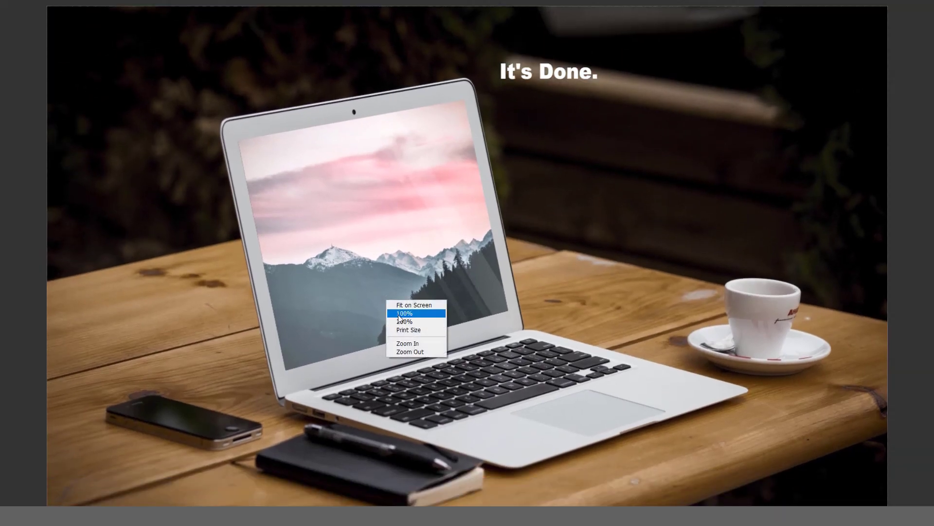